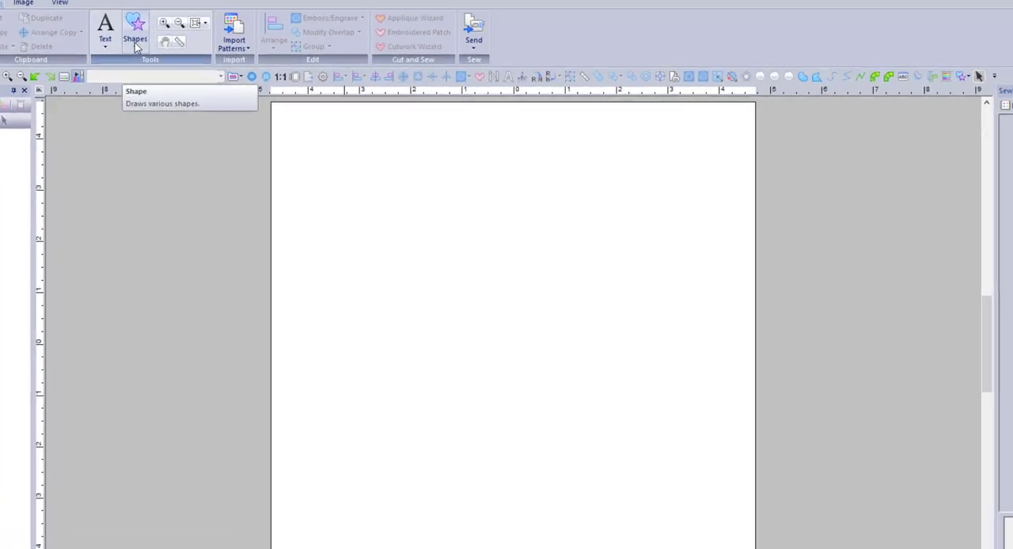
Step: Draw a shallow circular segment with the Arc and String shape and move it to the upper-left area of the design page
{"action": "left_click", "coordinate": [159, 52]}
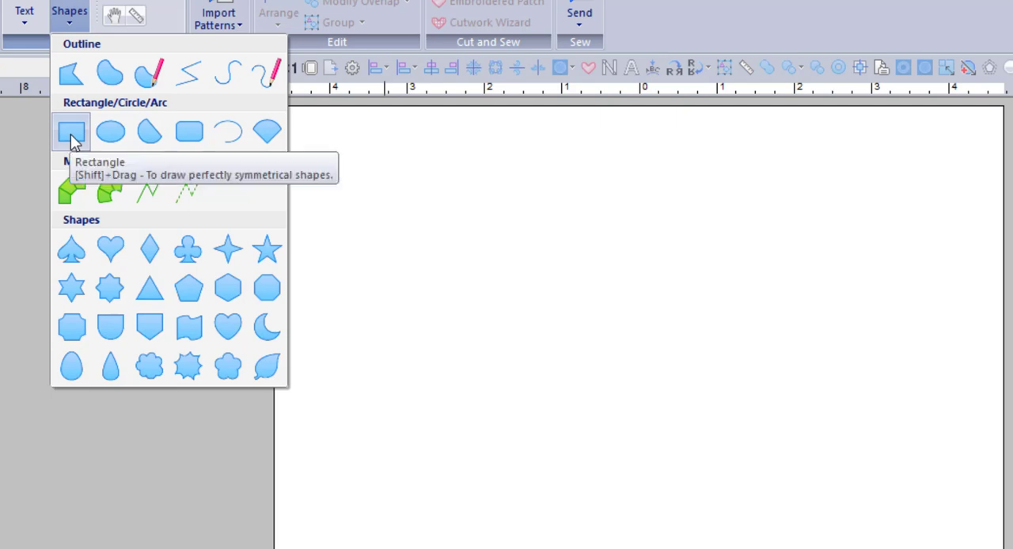
{"action": "left_click", "coordinate": [151, 134]}
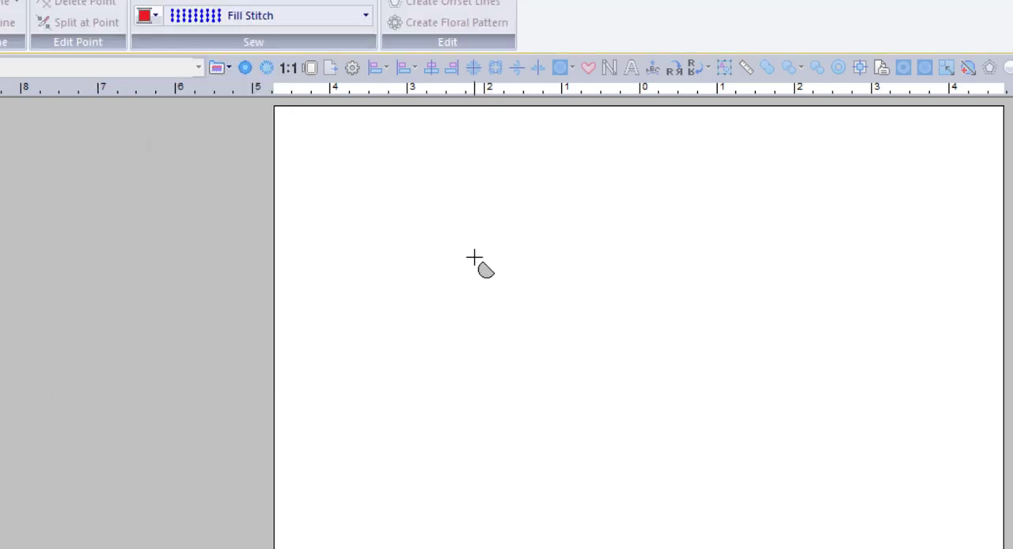
{"action": "left_click_drag", "start_coordinate": [476, 256], "coordinate": [719, 492]}
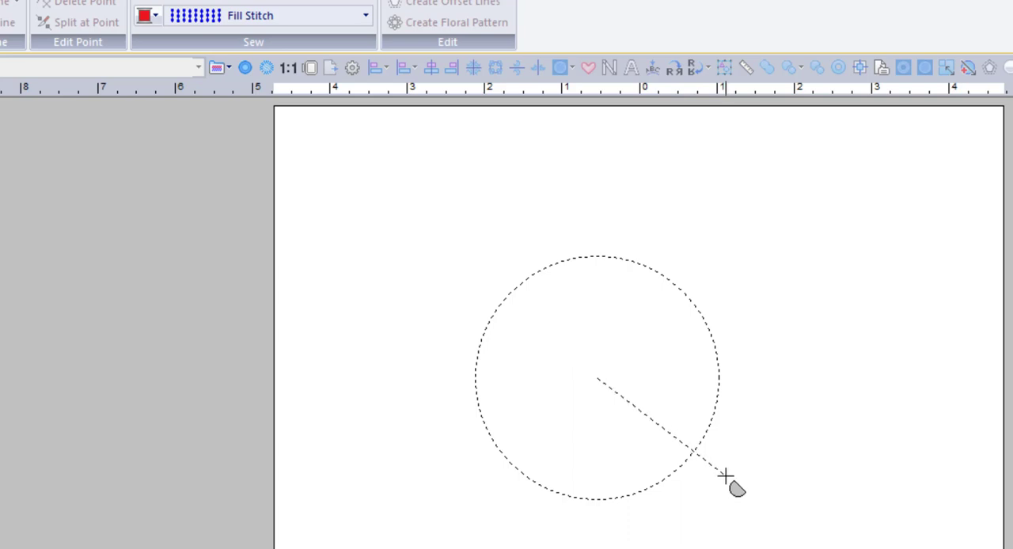
{"action": "left_click", "coordinate": [725, 475]}
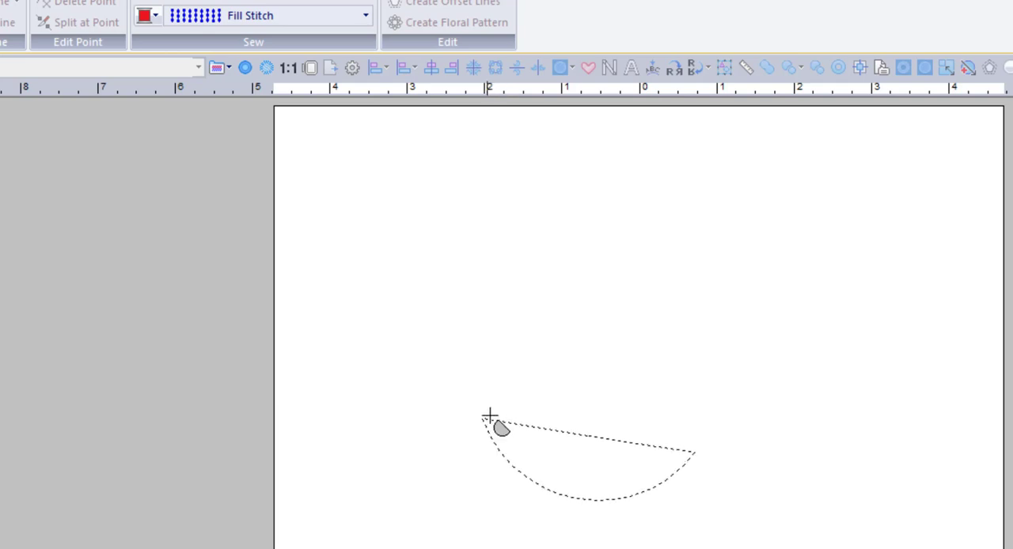
{"action": "left_click", "coordinate": [488, 417]}
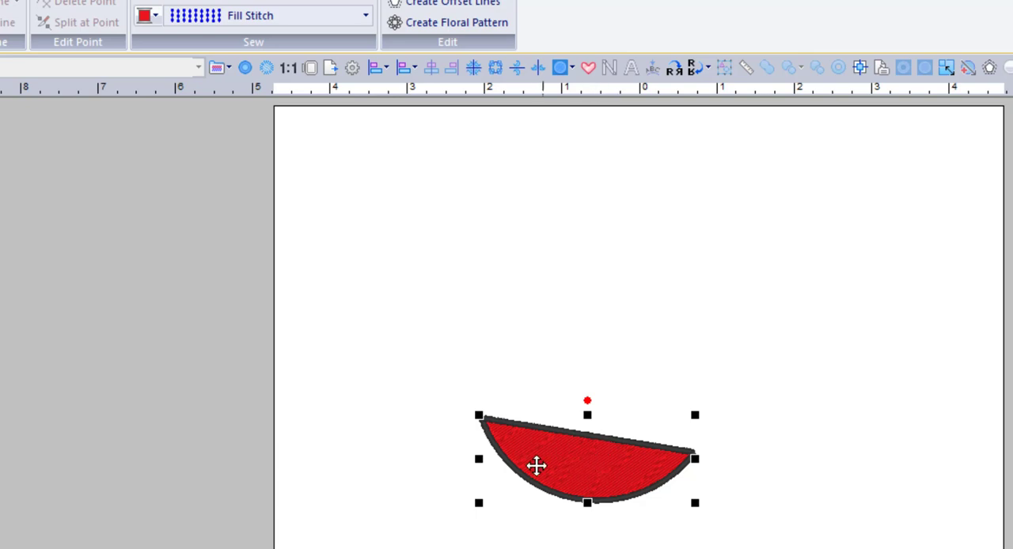
{"action": "left_click_drag", "start_coordinate": [549, 466], "coordinate": [397, 220]}
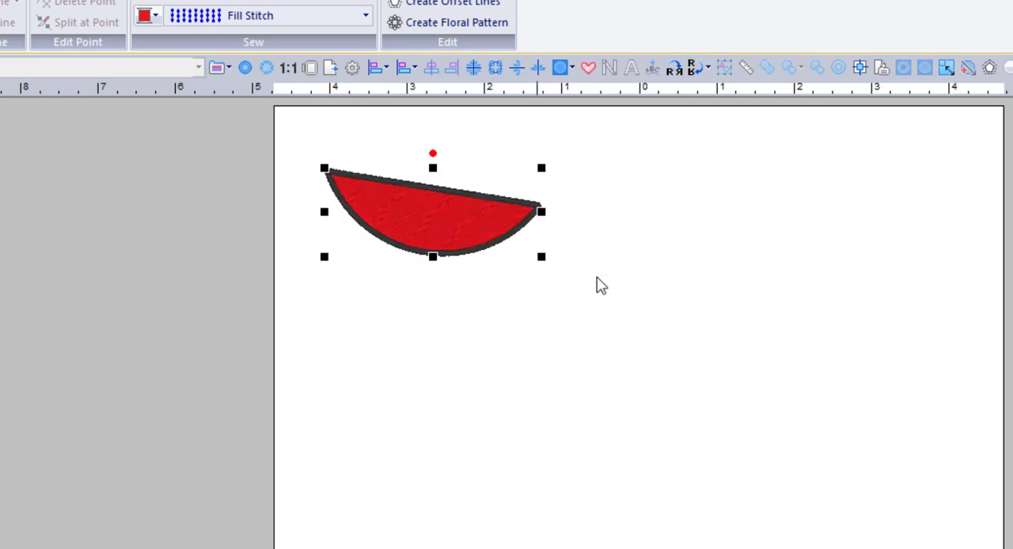
{"action": "left_click", "coordinate": [635, 290]}
Step: Draw a deeper Arc and String segment about 2.83 by 2.11 inches and place it to the right of the first segment
{"action": "left_click", "coordinate": [67, 20]}
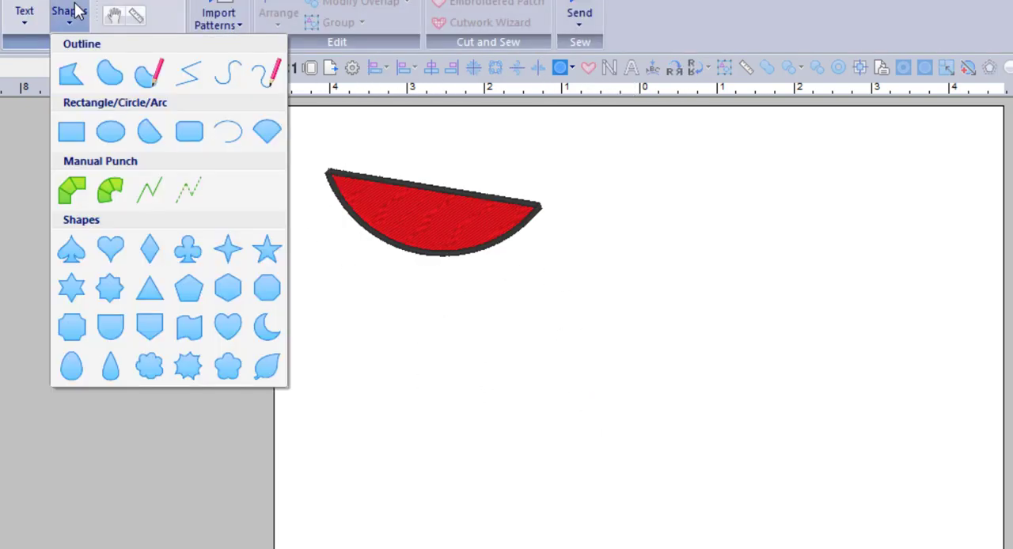
{"action": "left_click", "coordinate": [150, 134]}
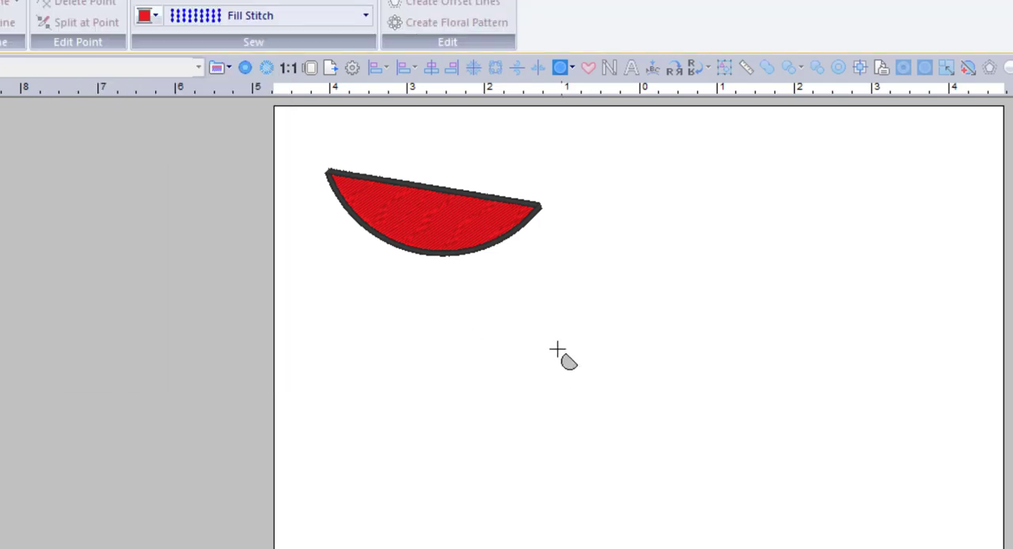
{"action": "left_click_drag", "start_coordinate": [570, 376], "coordinate": [788, 548]}
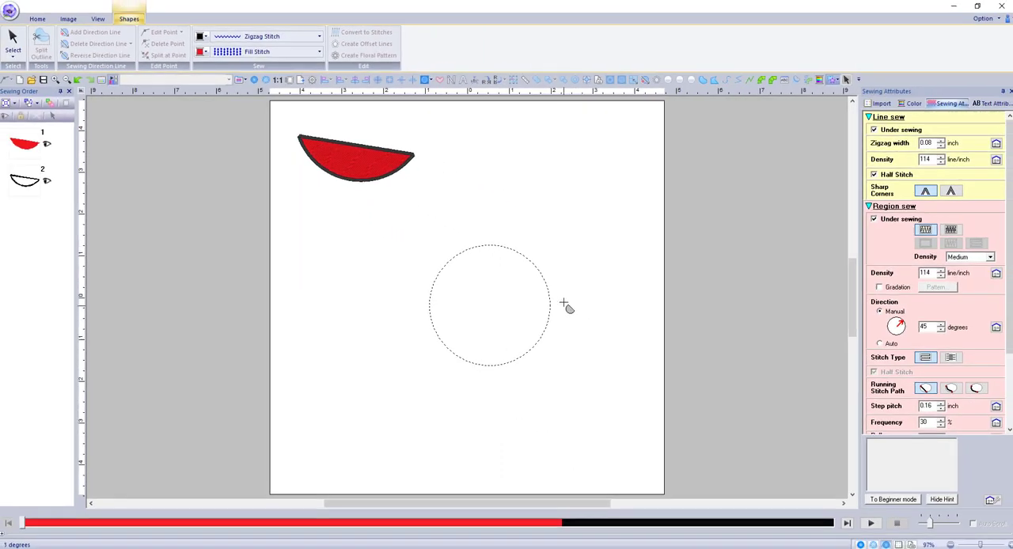
{"action": "left_click", "coordinate": [556, 336]}
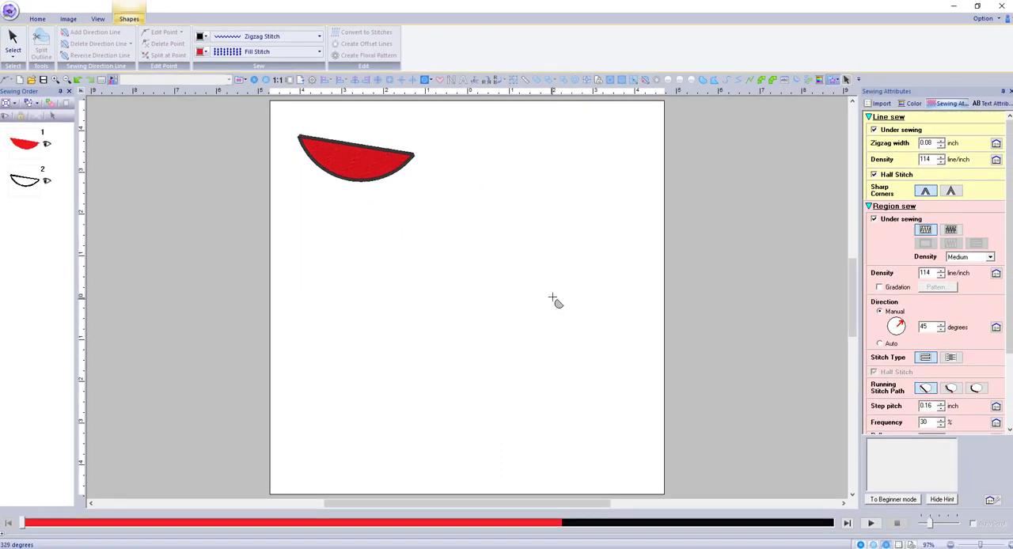
{"action": "left_click", "coordinate": [467, 296]}
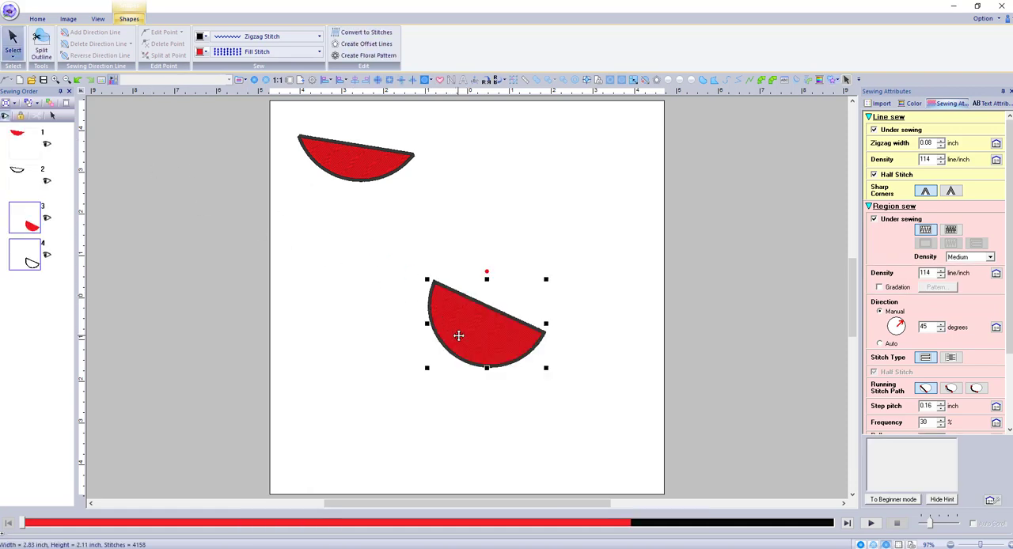
{"action": "left_click_drag", "start_coordinate": [448, 219], "coordinate": [457, 181]}
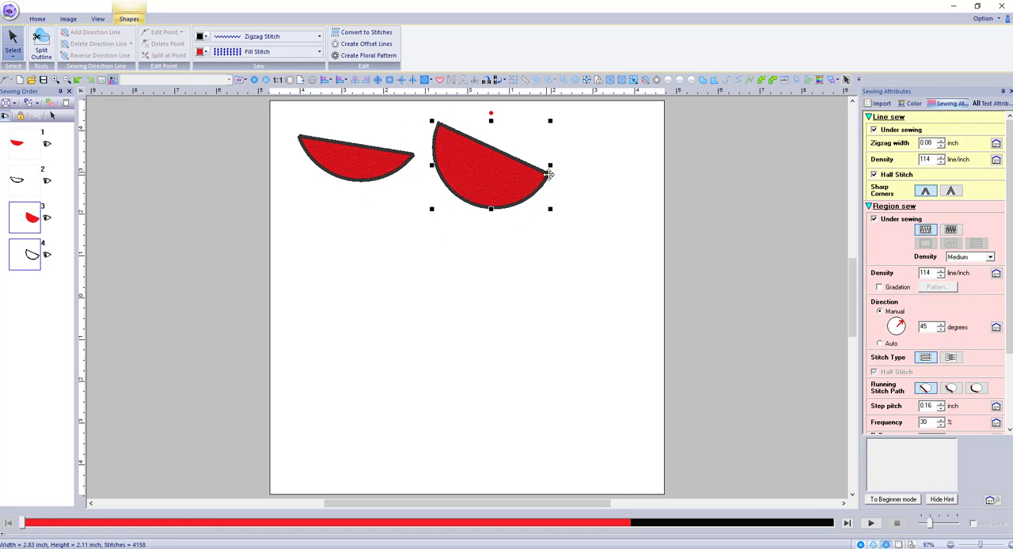
{"action": "left_click", "coordinate": [307, 226]}
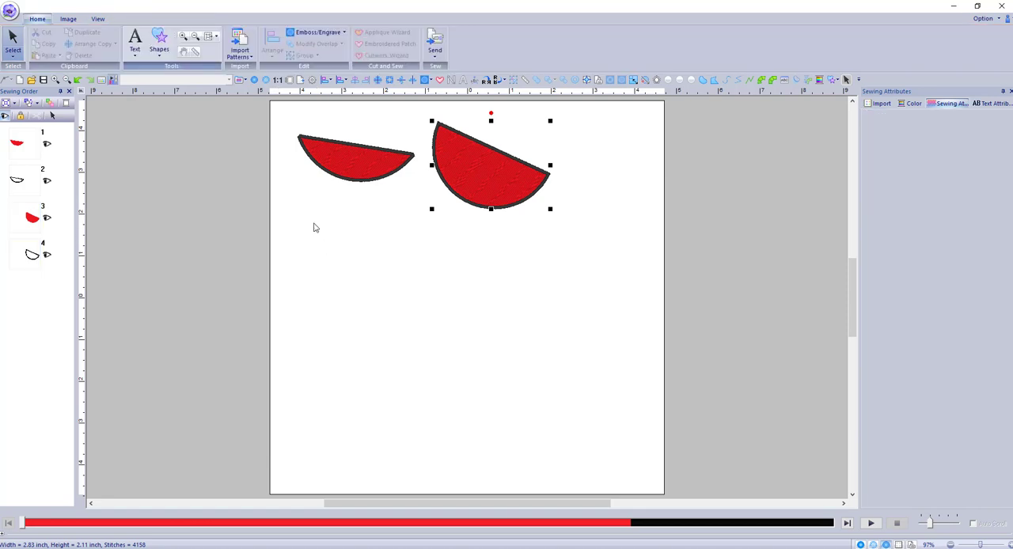
Step: Draw a Fan from a circle about 2.64 inches across with a right-facing wedge opening and place it below the first segment
{"action": "left_click", "coordinate": [159, 41]}
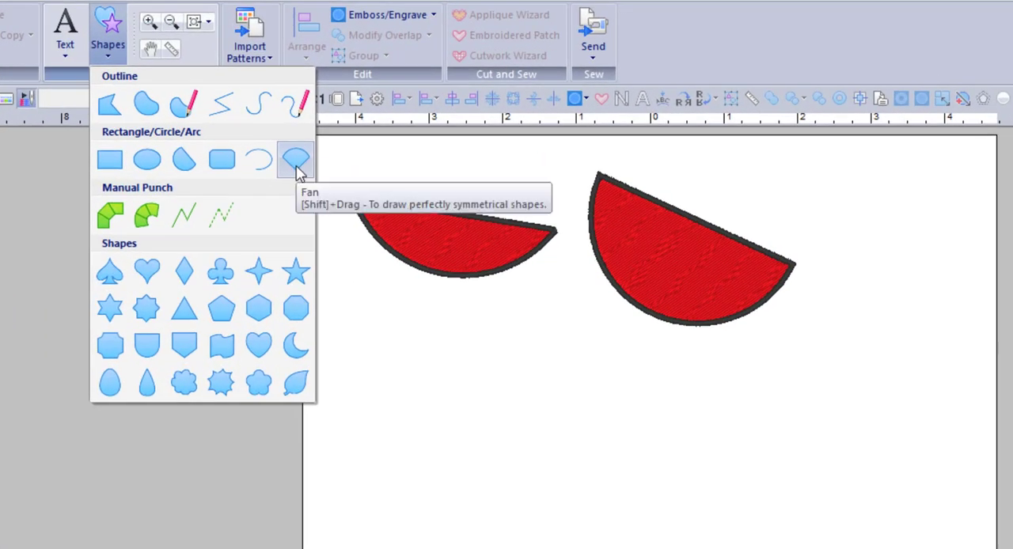
{"action": "left_click", "coordinate": [296, 163]}
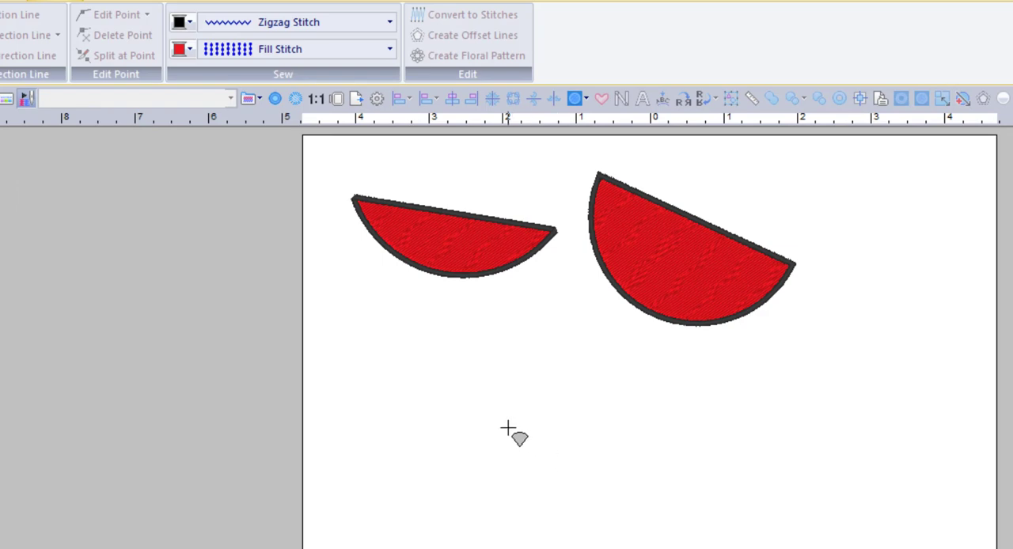
{"action": "left_click_drag", "start_coordinate": [507, 428], "coordinate": [701, 548]}
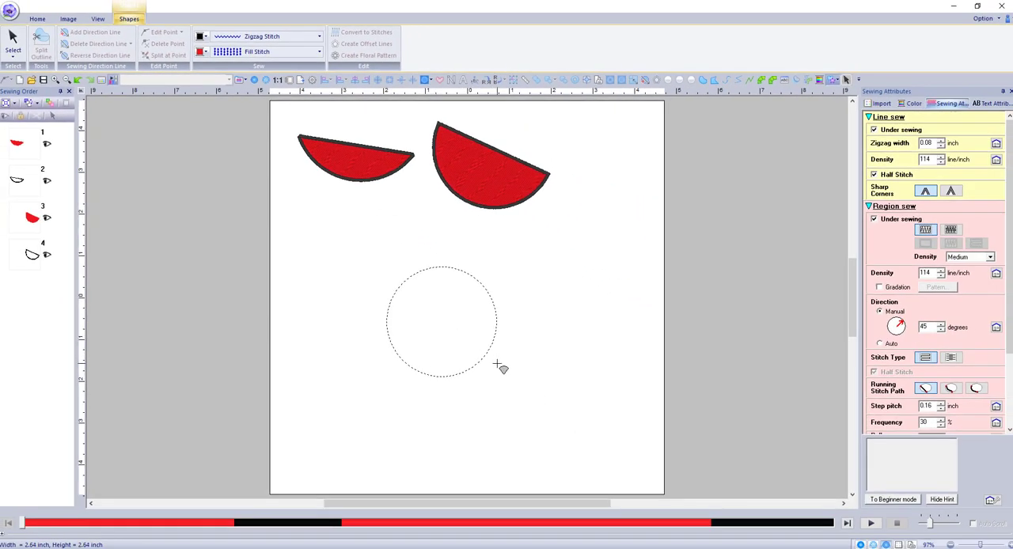
{"action": "left_click_drag", "start_coordinate": [497, 364], "coordinate": [498, 363]}
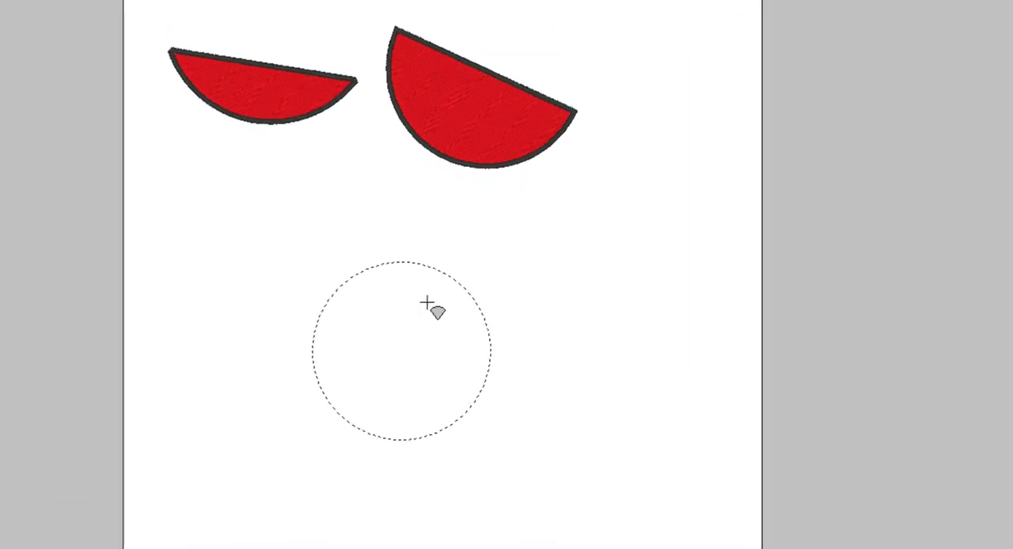
{"action": "left_click", "coordinate": [495, 387]}
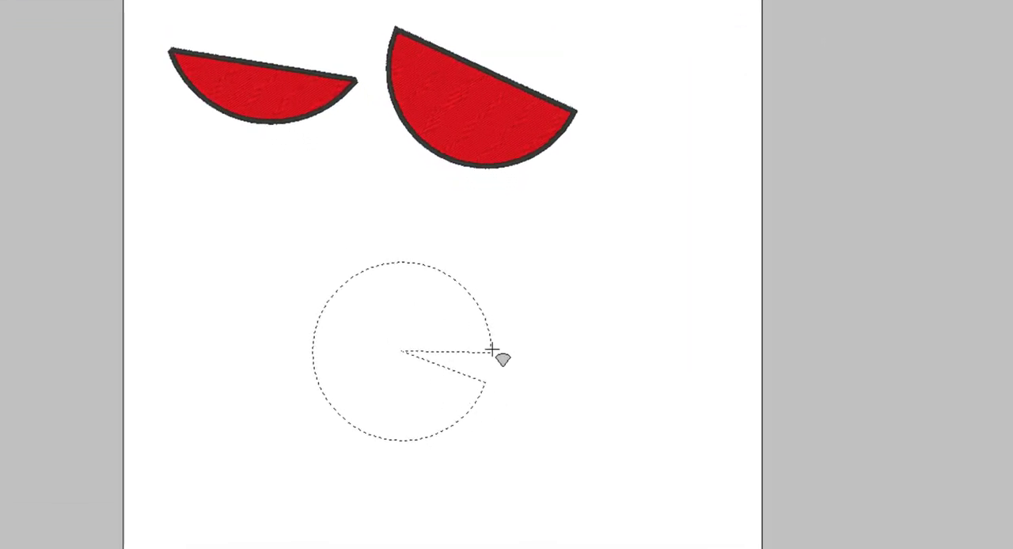
{"action": "left_click", "coordinate": [472, 295]}
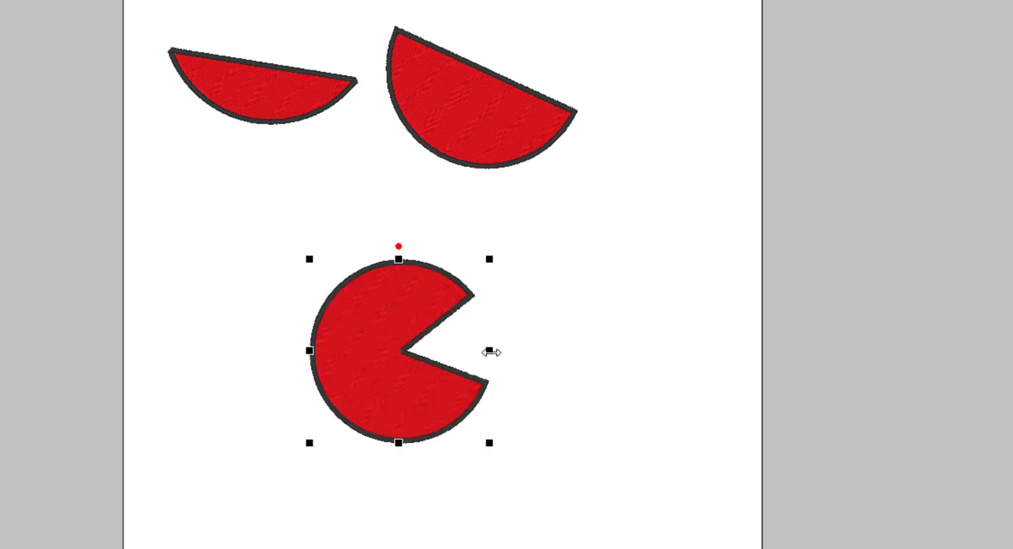
{"action": "left_click_drag", "start_coordinate": [407, 309], "coordinate": [279, 205]}
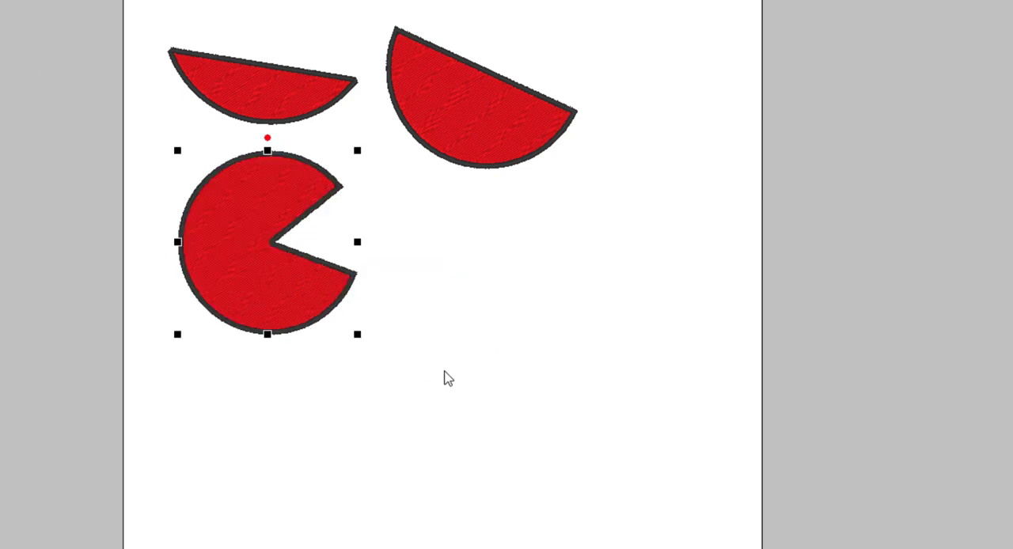
{"action": "left_click", "coordinate": [444, 371]}
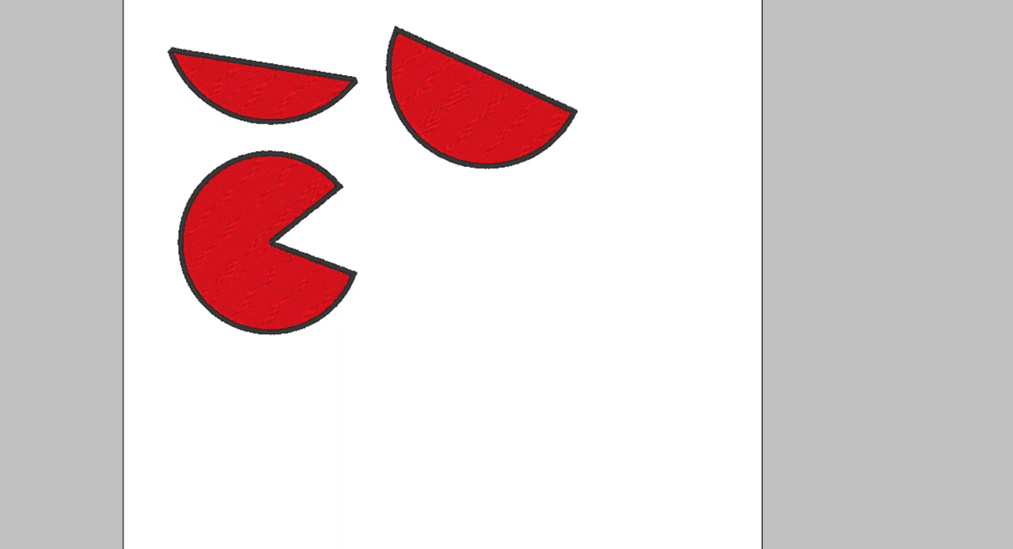
Step: Draw a wide oval Fan with a right-facing wedge opening and place it beside the round fan, below the second segment
{"action": "left_click", "coordinate": [2, 1]}
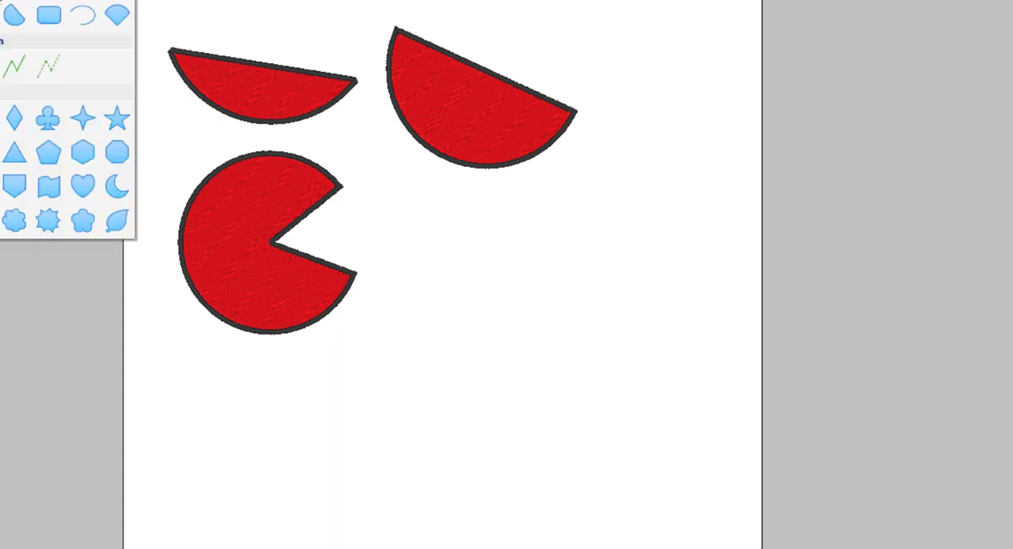
{"action": "left_click", "coordinate": [115, 16]}
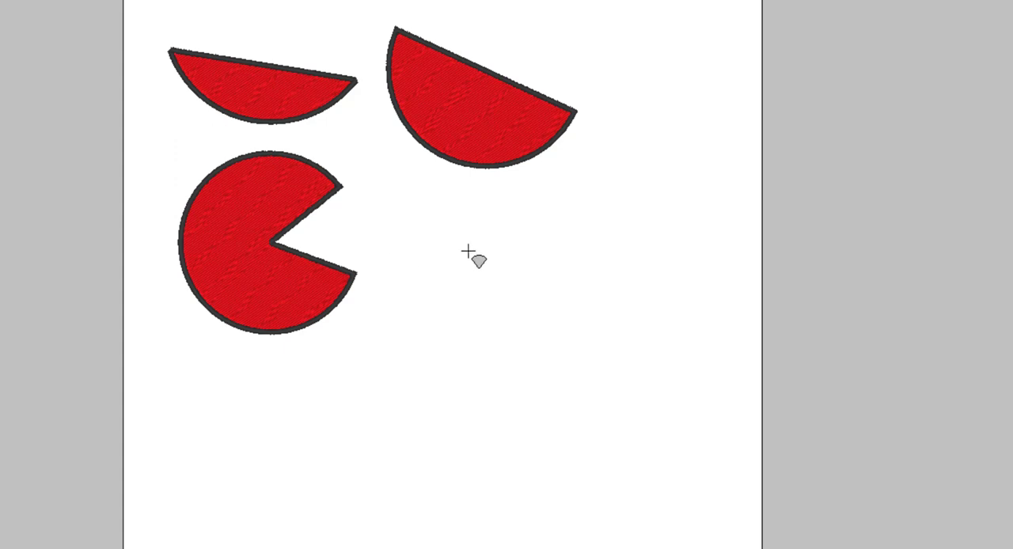
{"action": "left_click_drag", "start_coordinate": [616, 362], "coordinate": [690, 341]}
{"action": "left_click", "coordinate": [655, 327]}
{"action": "left_click", "coordinate": [642, 256]}
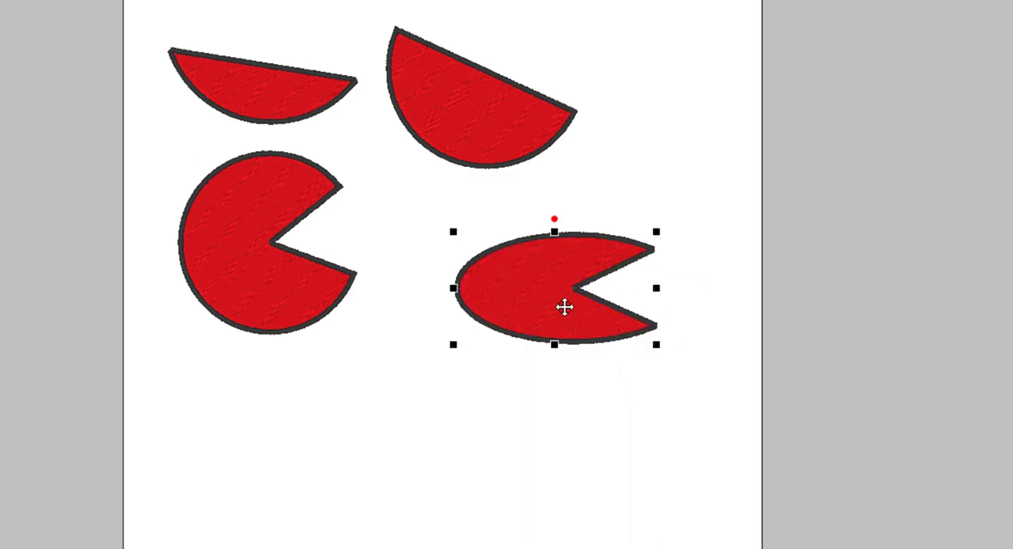
{"action": "left_click_drag", "start_coordinate": [538, 319], "coordinate": [448, 256]}
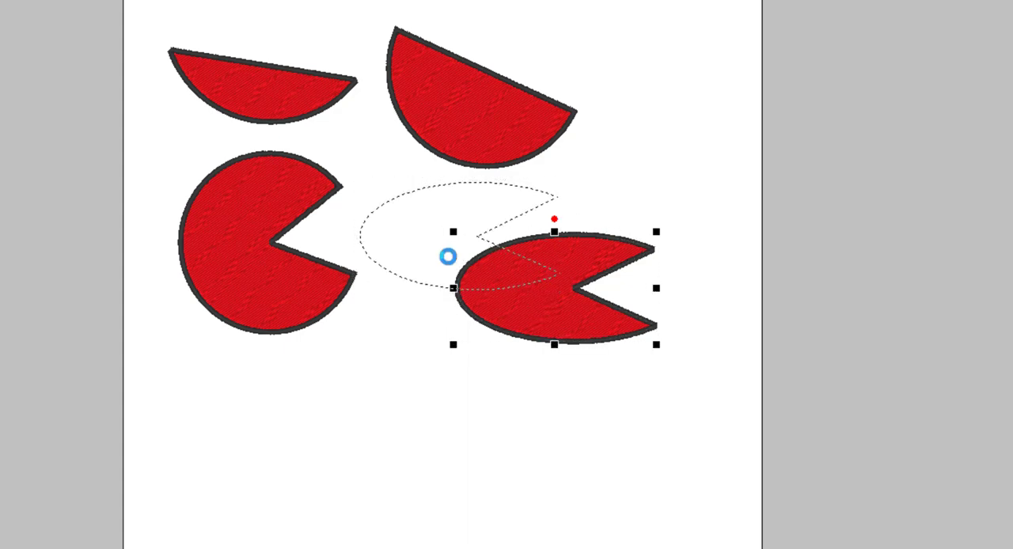
{"action": "left_click", "coordinate": [511, 384]}
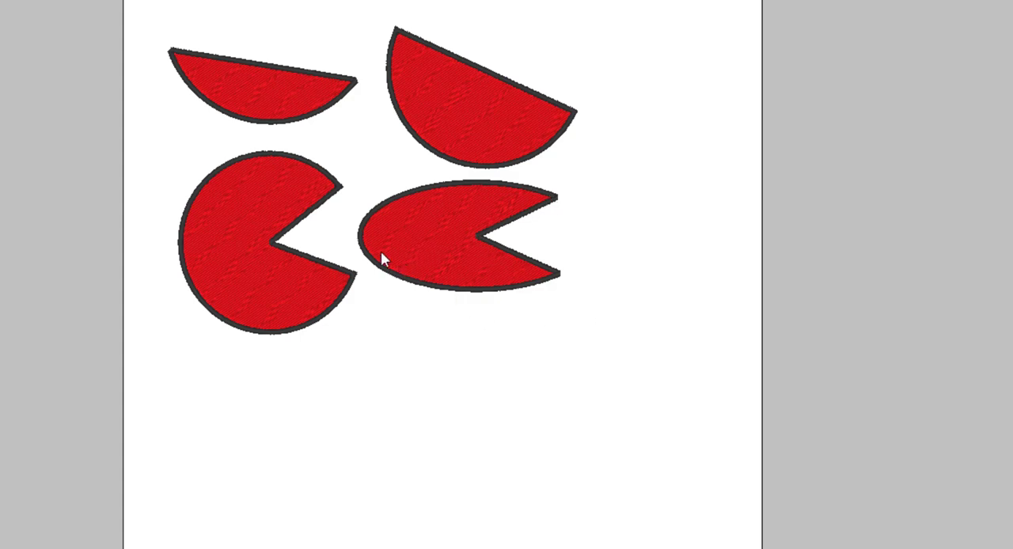
Step: Set the outline of the larger arc segment at the upper right to Not Sewn (Line)
{"action": "left_click", "coordinate": [465, 118]}
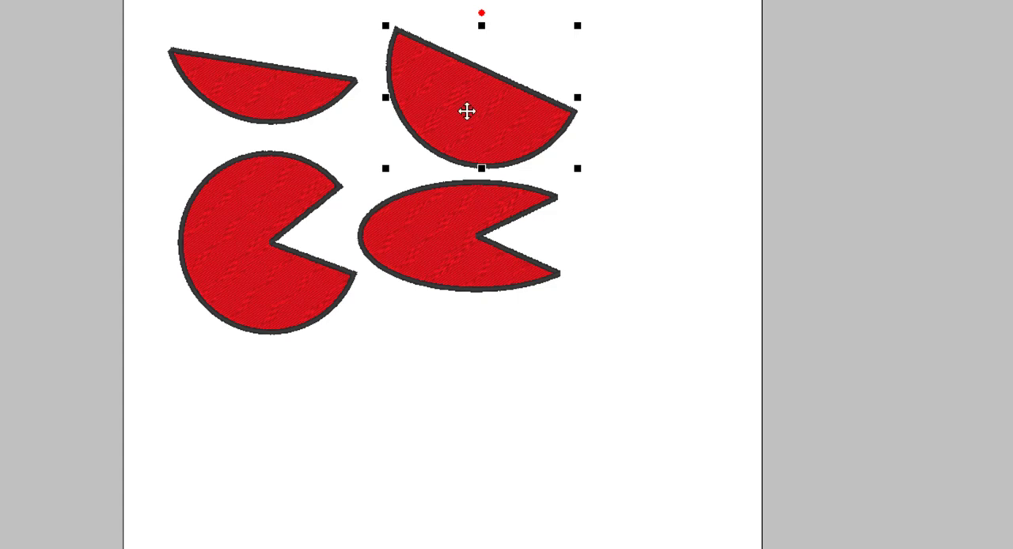
{"action": "right_click", "coordinate": [466, 112]}
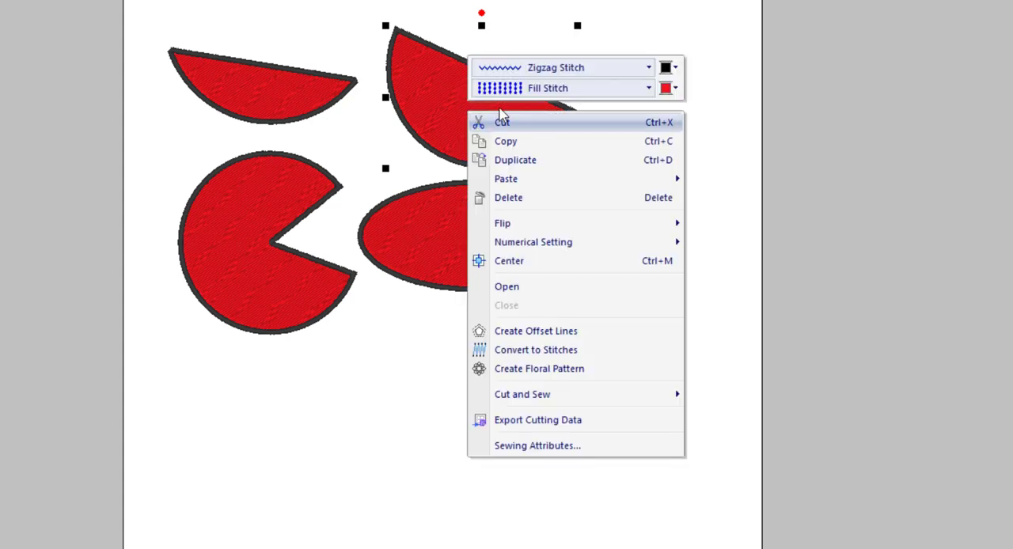
{"action": "left_click", "coordinate": [645, 69]}
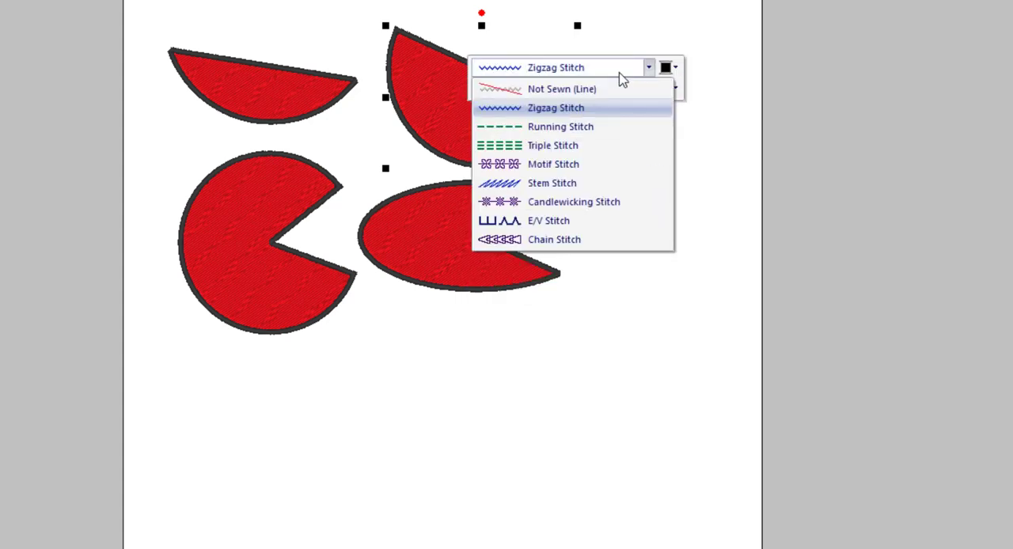
{"action": "left_click", "coordinate": [563, 90]}
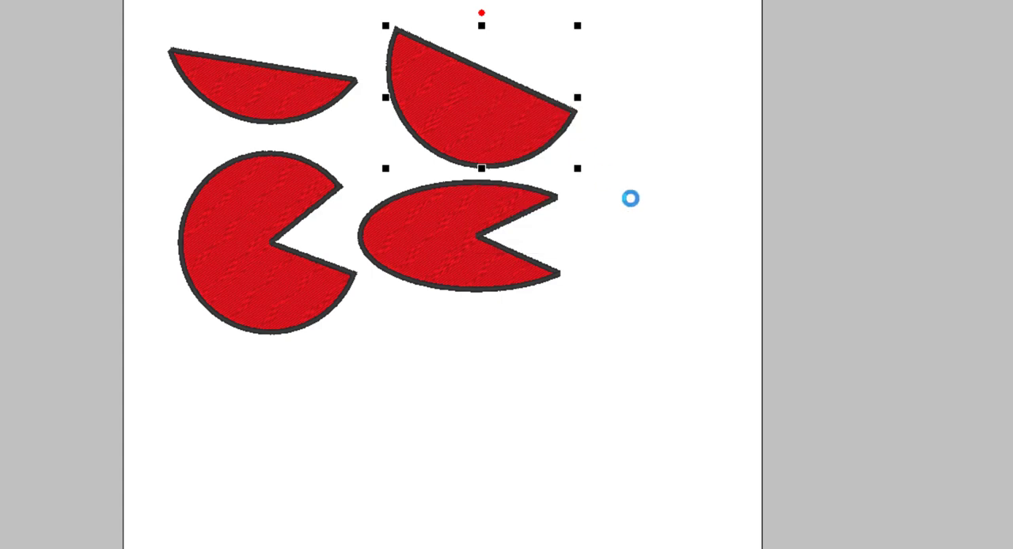
{"action": "left_click", "coordinate": [618, 321]}
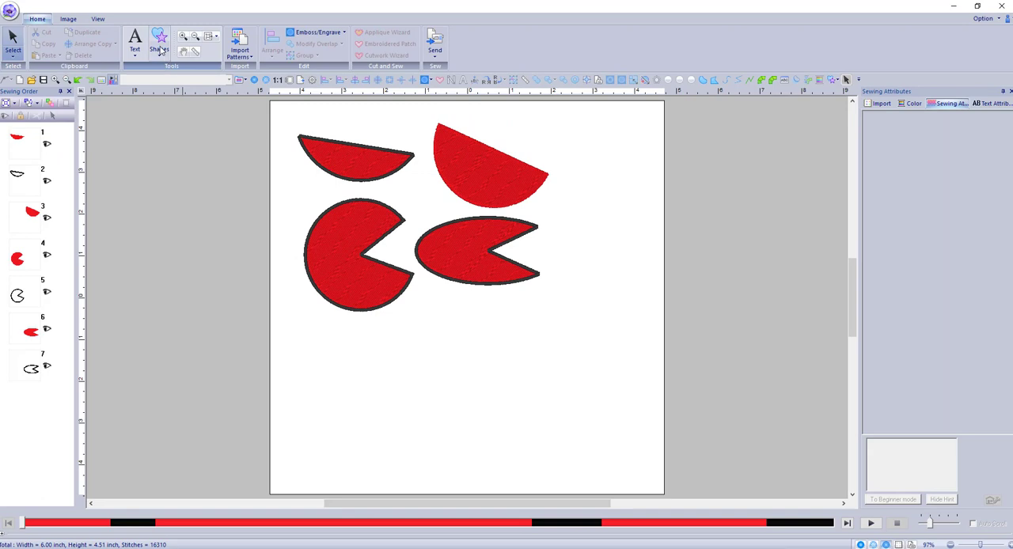
Step: Draw an octagon about 3.14 inches wide in the lower part of the page and set its outline to Zigzag Stitch
{"action": "left_click", "coordinate": [160, 48]}
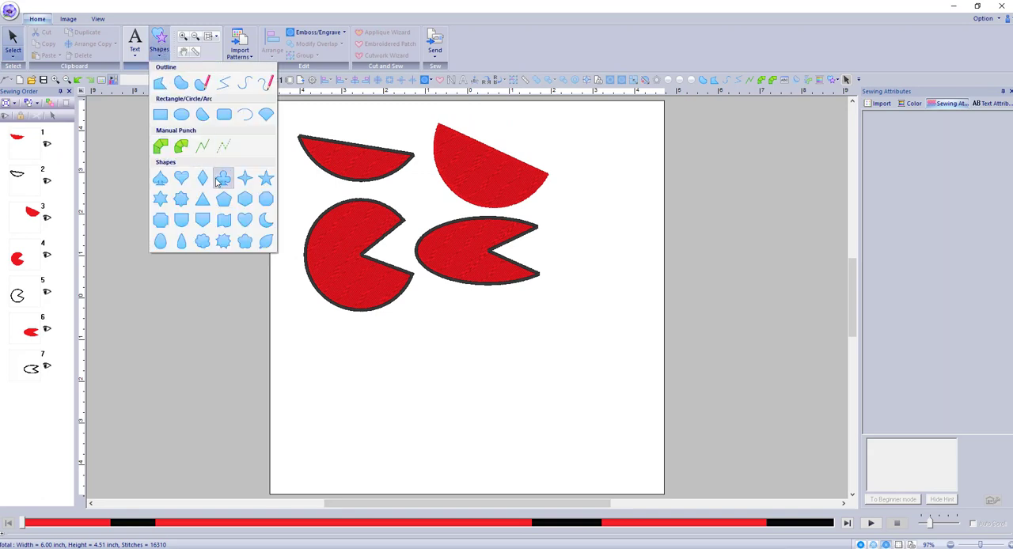
{"action": "left_click", "coordinate": [266, 200]}
{"action": "left_click_drag", "start_coordinate": [452, 319], "coordinate": [582, 452]}
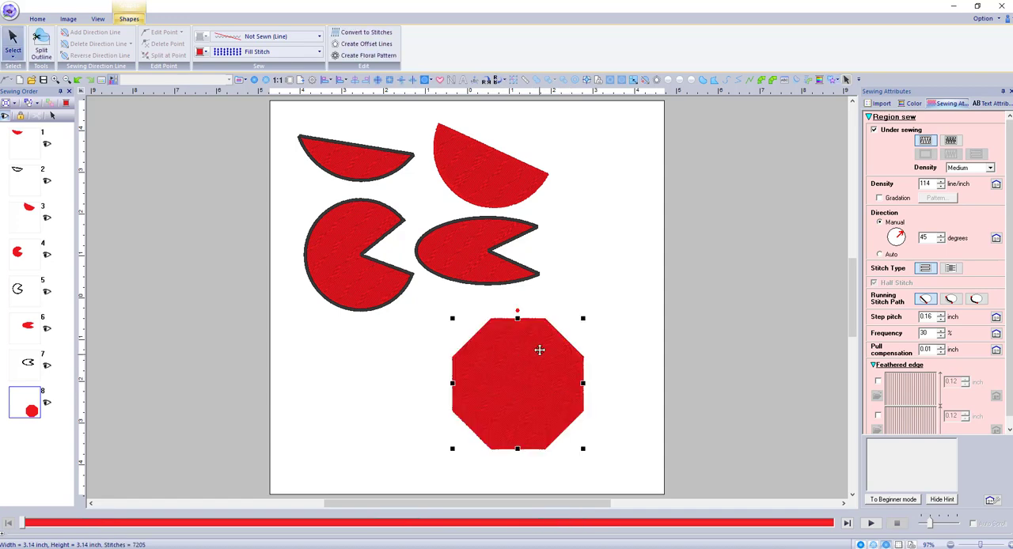
{"action": "left_click", "coordinate": [296, 36]}
{"action": "left_click", "coordinate": [262, 61]}
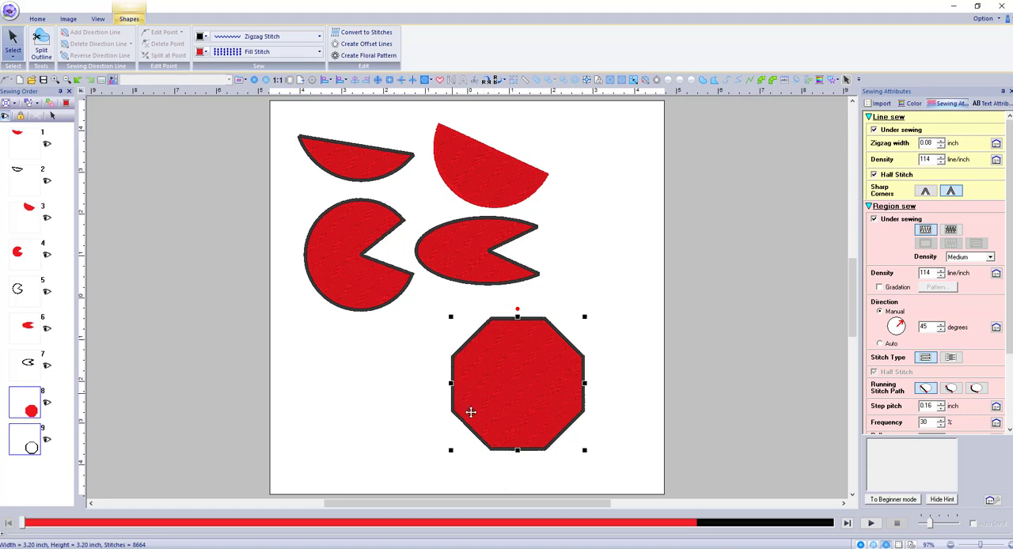
Step: Convert the closed octagon into an open path with the Open command
{"action": "right_click", "coordinate": [563, 379]}
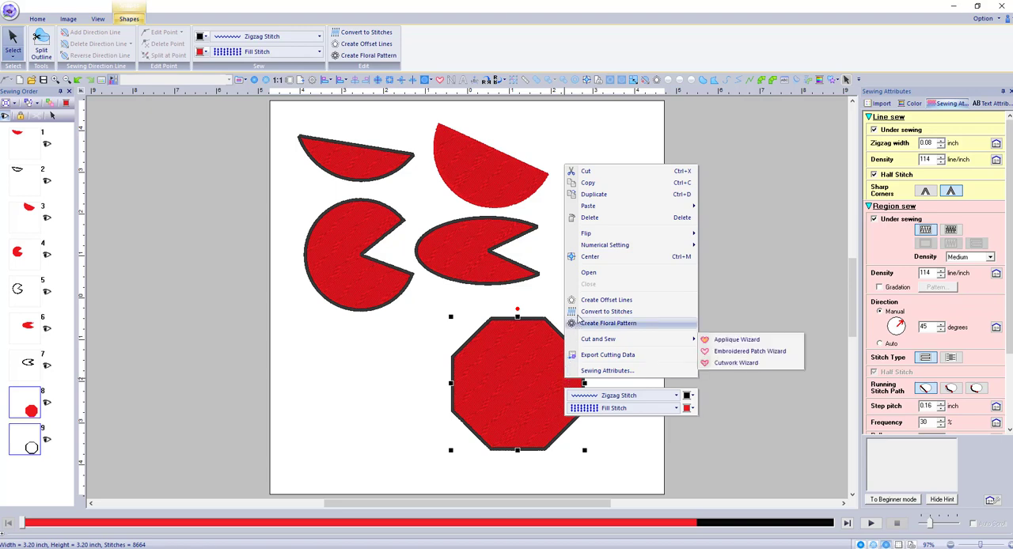
{"action": "left_click", "coordinate": [589, 273]}
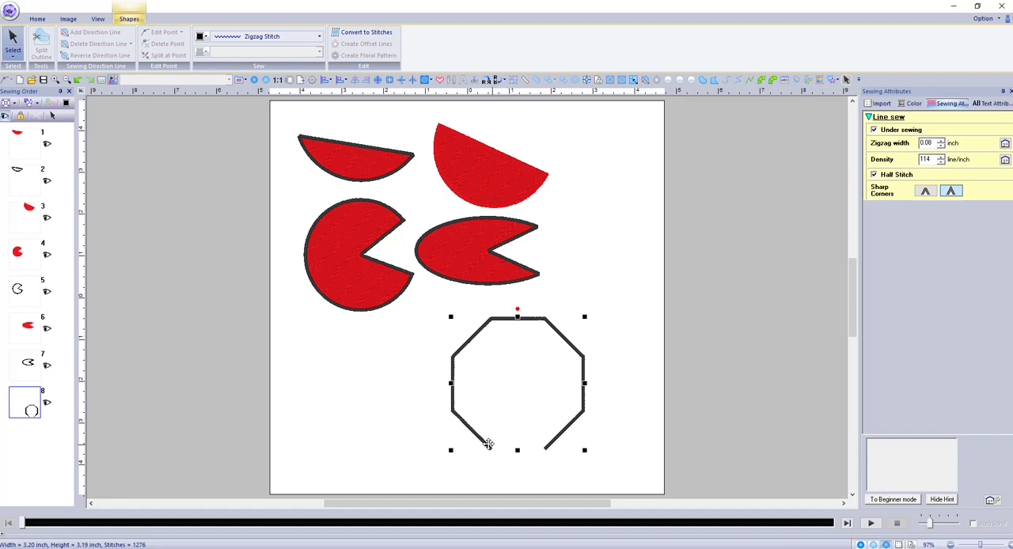
{"action": "left_click", "coordinate": [540, 359]}
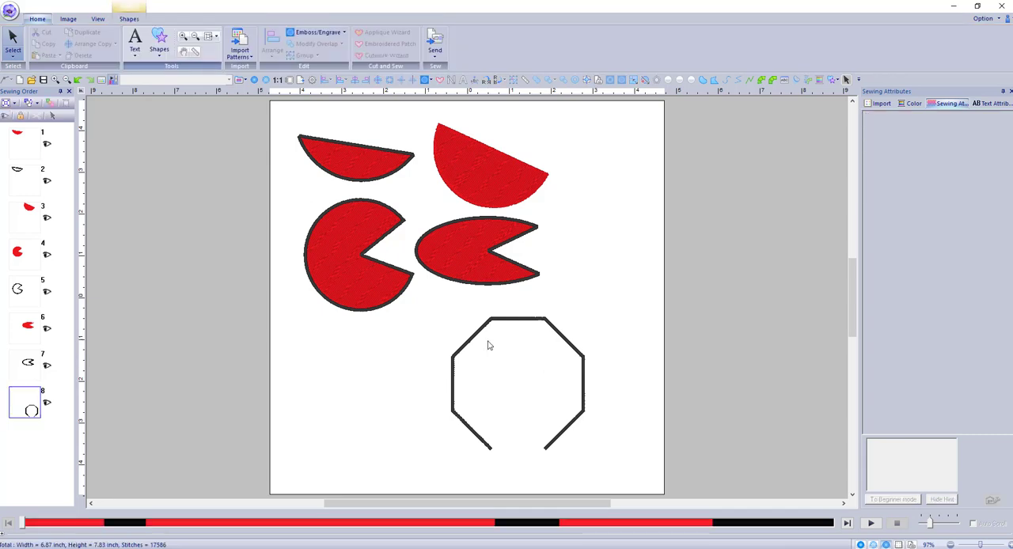
Step: Move the opened octagon outline slightly up and to the left, closer beneath the oval fan
{"action": "left_click", "coordinate": [513, 324]}
{"action": "left_click", "coordinate": [510, 316]}
{"action": "left_click_drag", "start_coordinate": [509, 319], "coordinate": [491, 308]}
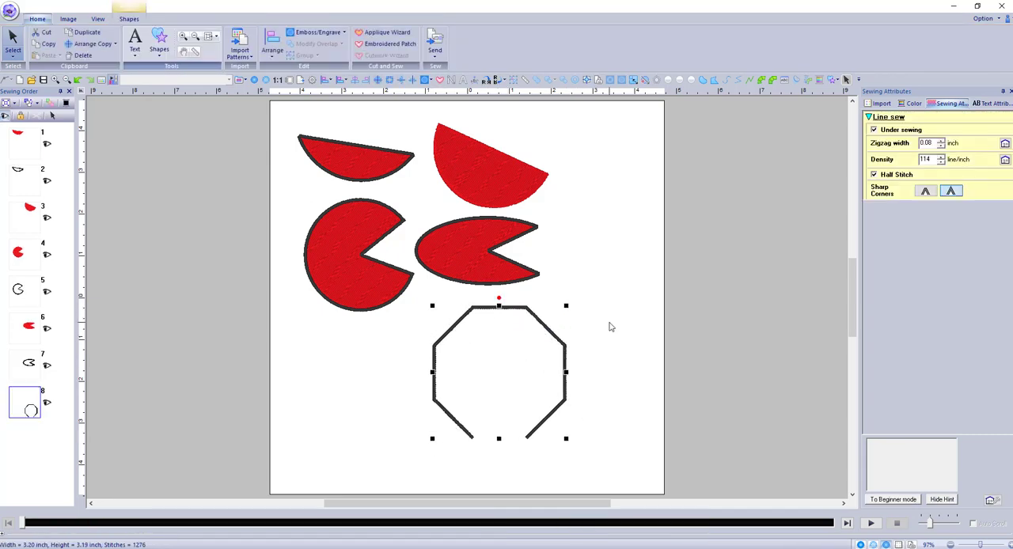
{"action": "left_click", "coordinate": [604, 346]}
{"action": "left_click_drag", "start_coordinate": [594, 452], "coordinate": [423, 295]}
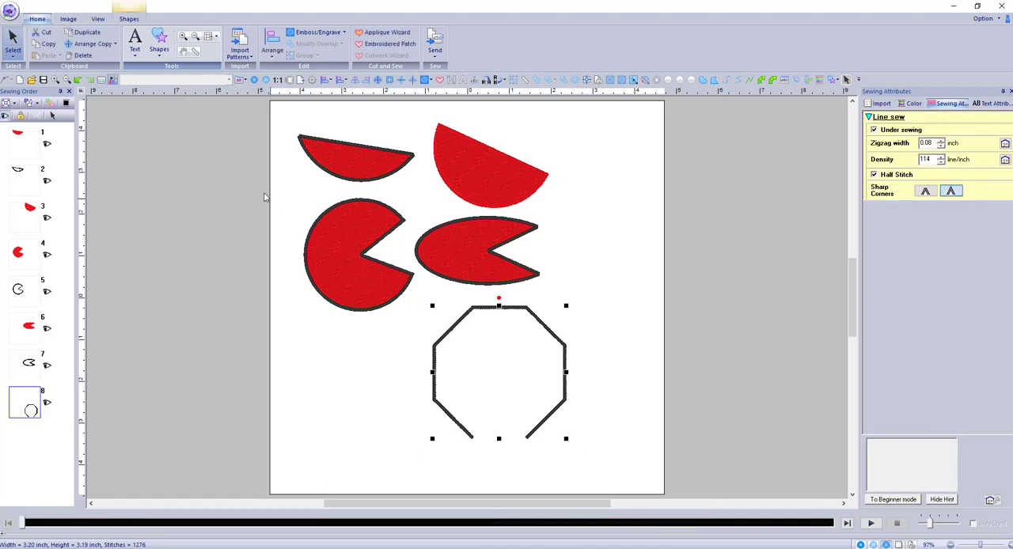
{"action": "left_click", "coordinate": [160, 44]}
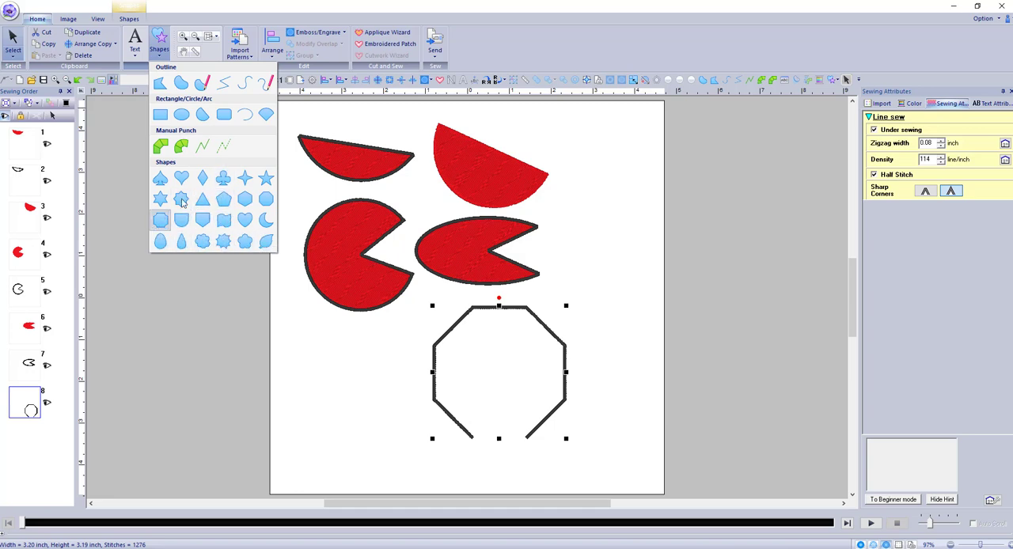
{"action": "left_click", "coordinate": [632, 204]}
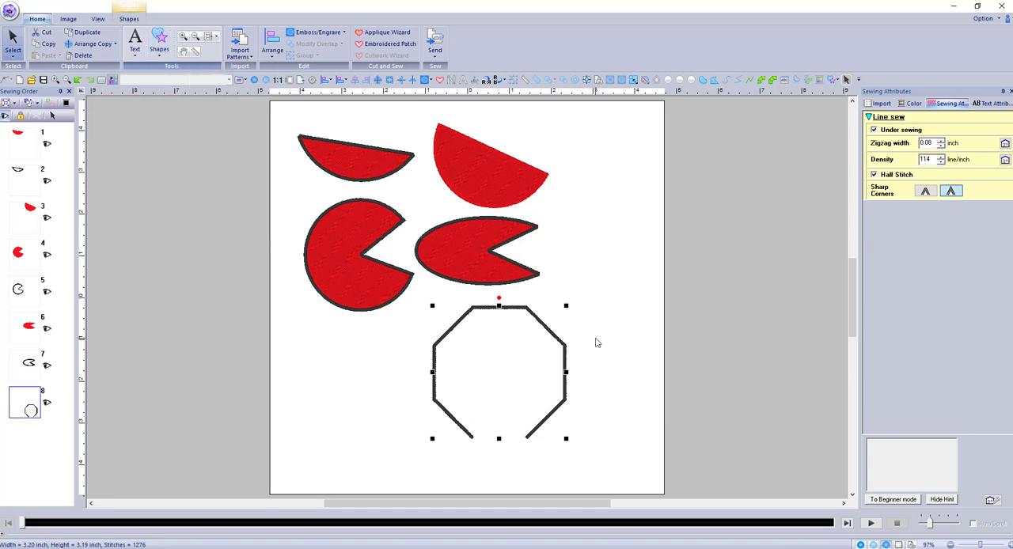
{"action": "left_click", "coordinate": [606, 232]}
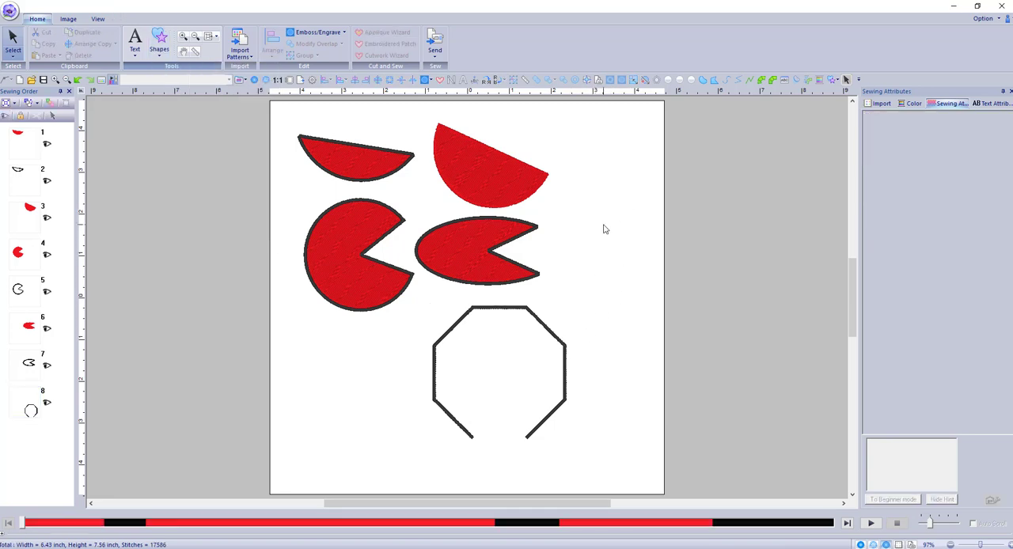